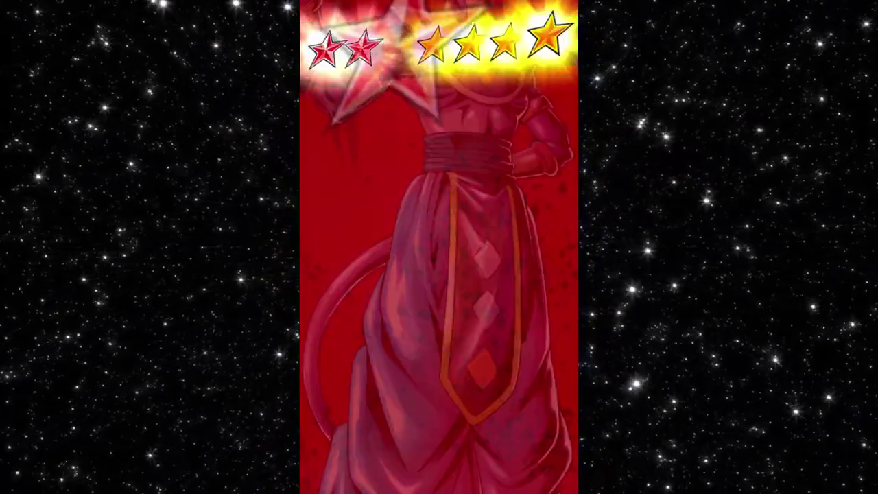
Dismiss the character reveal and confirm the step 2 Legends Limited single summon.
left_click(519, 312)
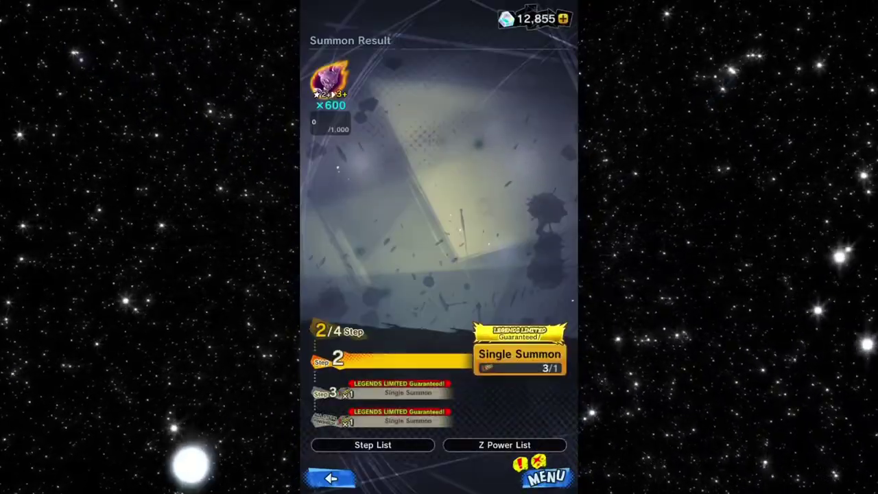
left_click(519, 353)
left_click(514, 386)
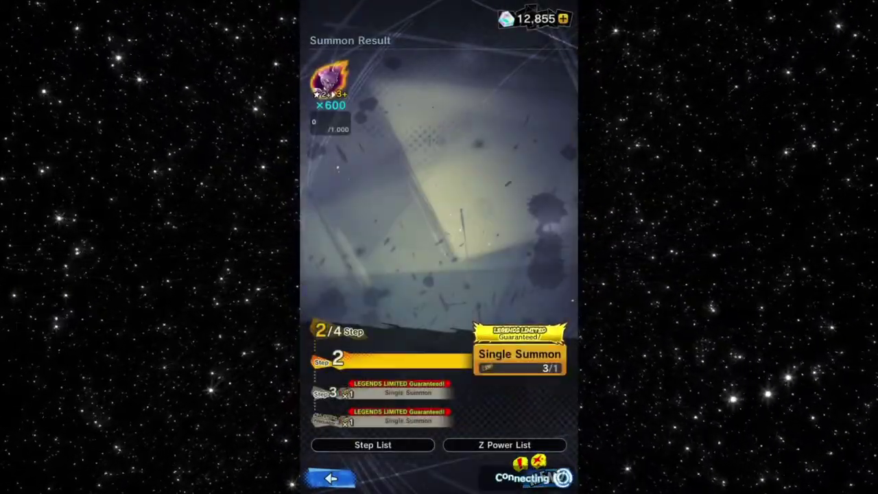